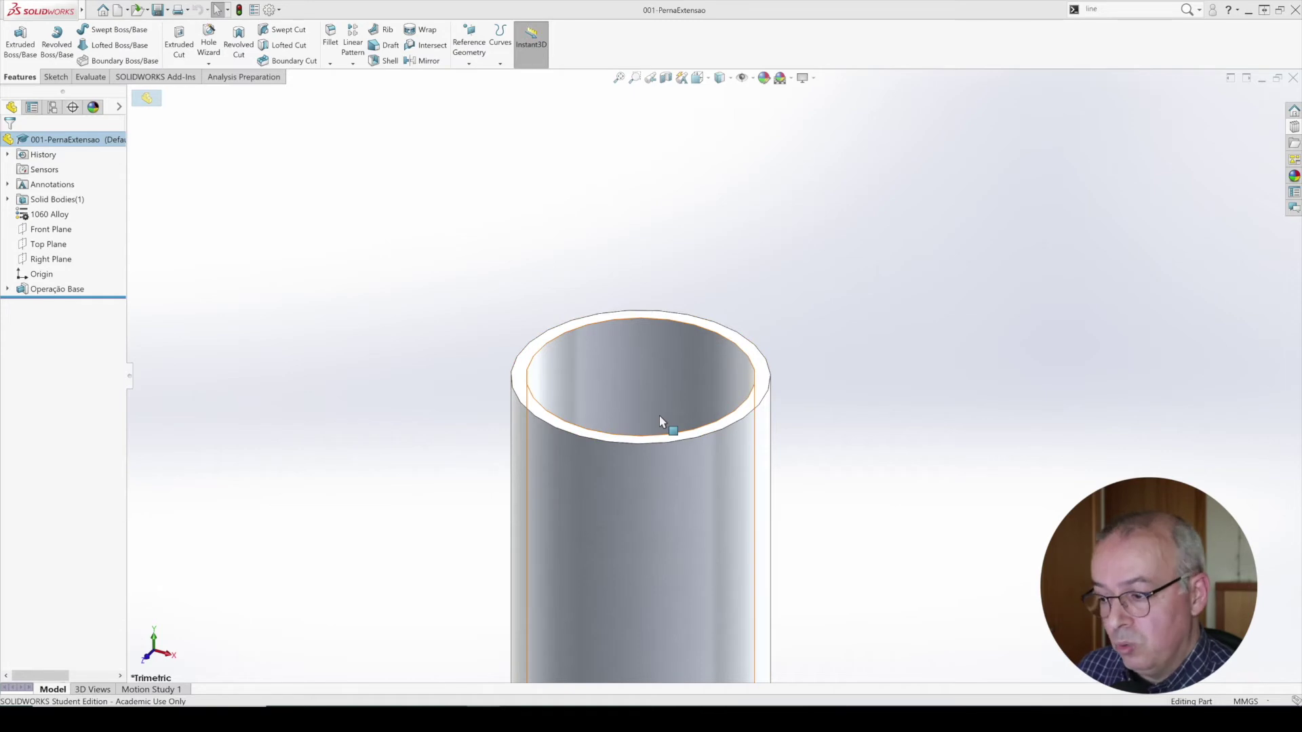
Step: Zoom out from the close-up of the tube's open top end with the F key
key(f)
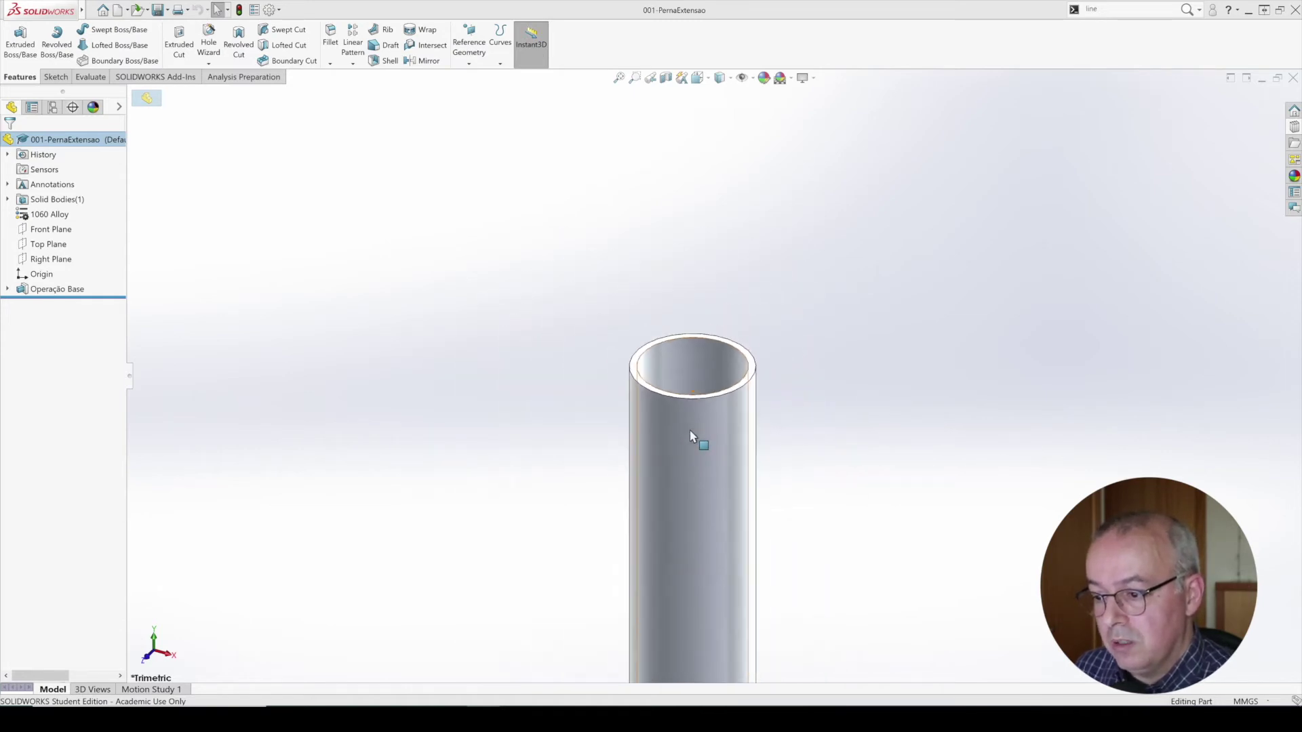
Step: Wheel-zoom in and out over the tube, ending with its full length framed as a column
scroll(719, 451, down, 2)
scroll(714, 337, down, 2)
scroll(716, 339, up, 3)
scroll(716, 336, down, 4)
scroll(716, 335, up, 4)
scroll(715, 346, up, 1)
scroll(717, 355, down, 4)
scroll(718, 360, up, 2)
scroll(708, 379, up, 1)
scroll(703, 407, down, 1)
scroll(702, 409, up, 1)
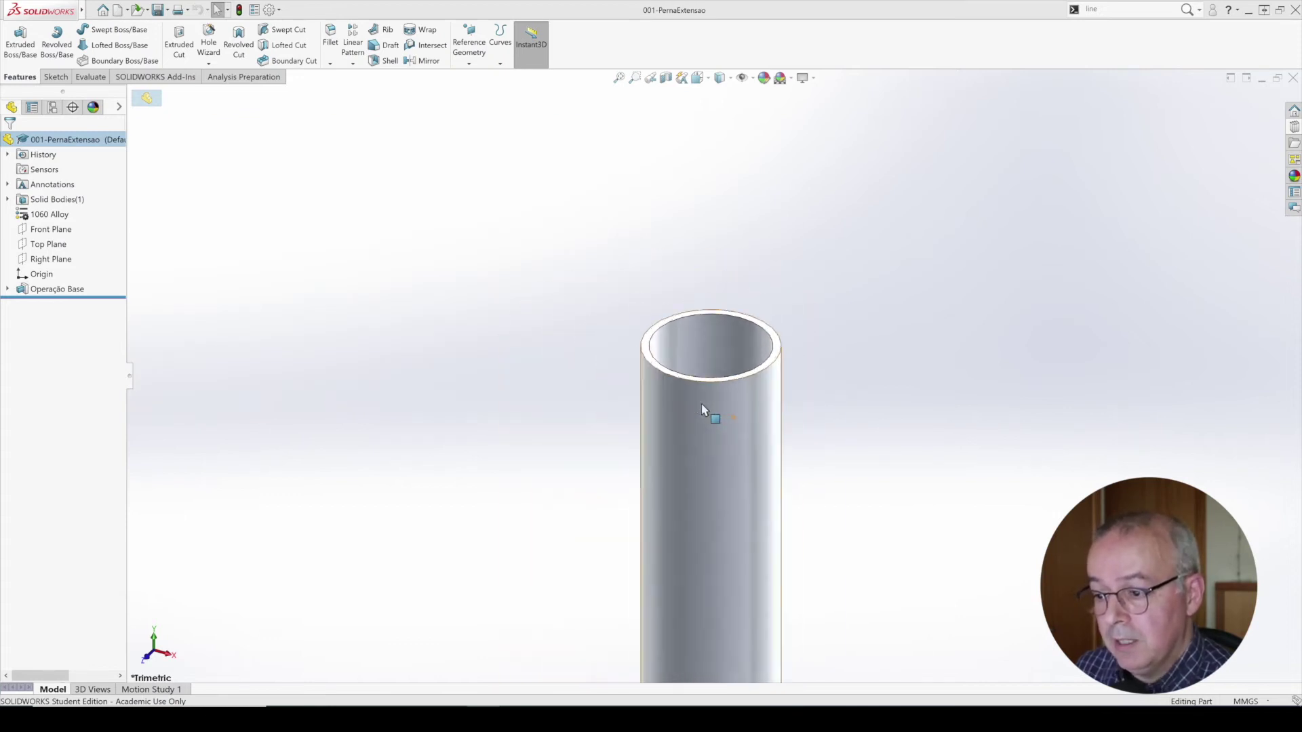
scroll(701, 409, down, 2)
scroll(702, 409, down, 1)
scroll(702, 409, up, 2)
scroll(701, 409, up, 1)
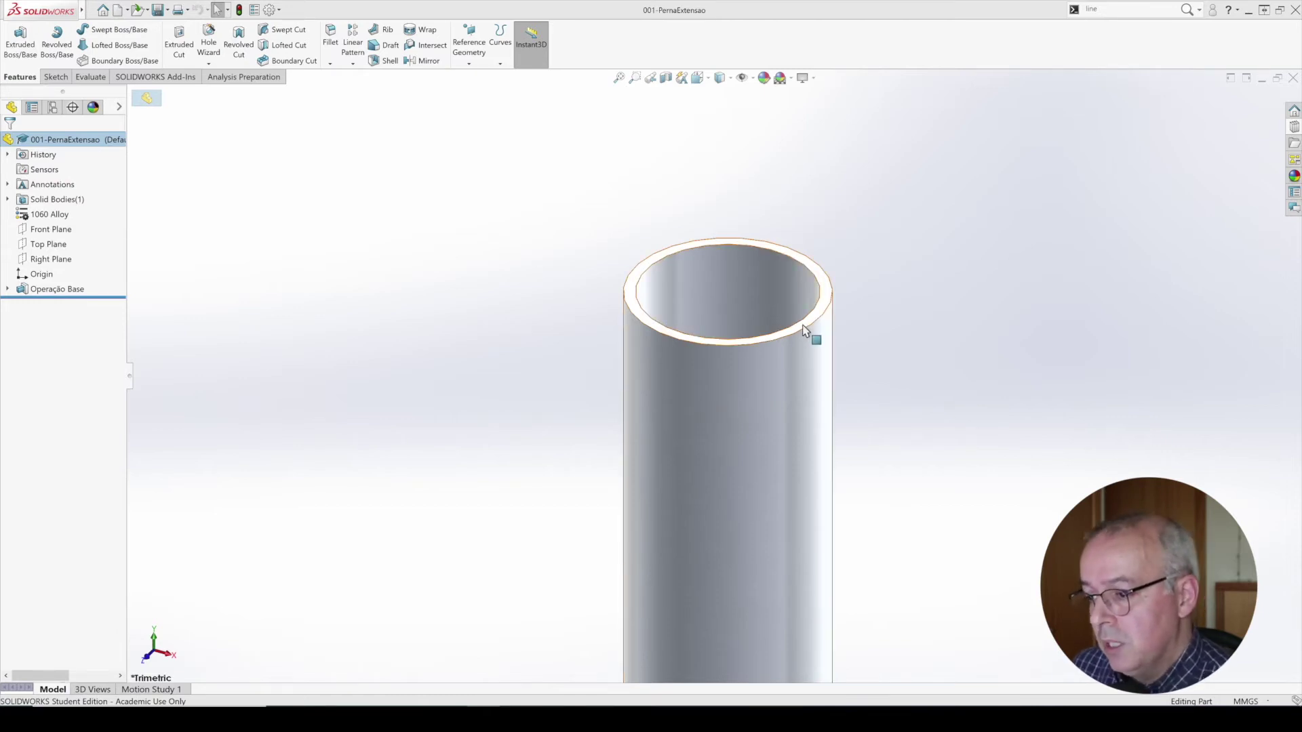
scroll(805, 331, up, 2)
scroll(794, 349, up, 1)
scroll(760, 392, up, 2)
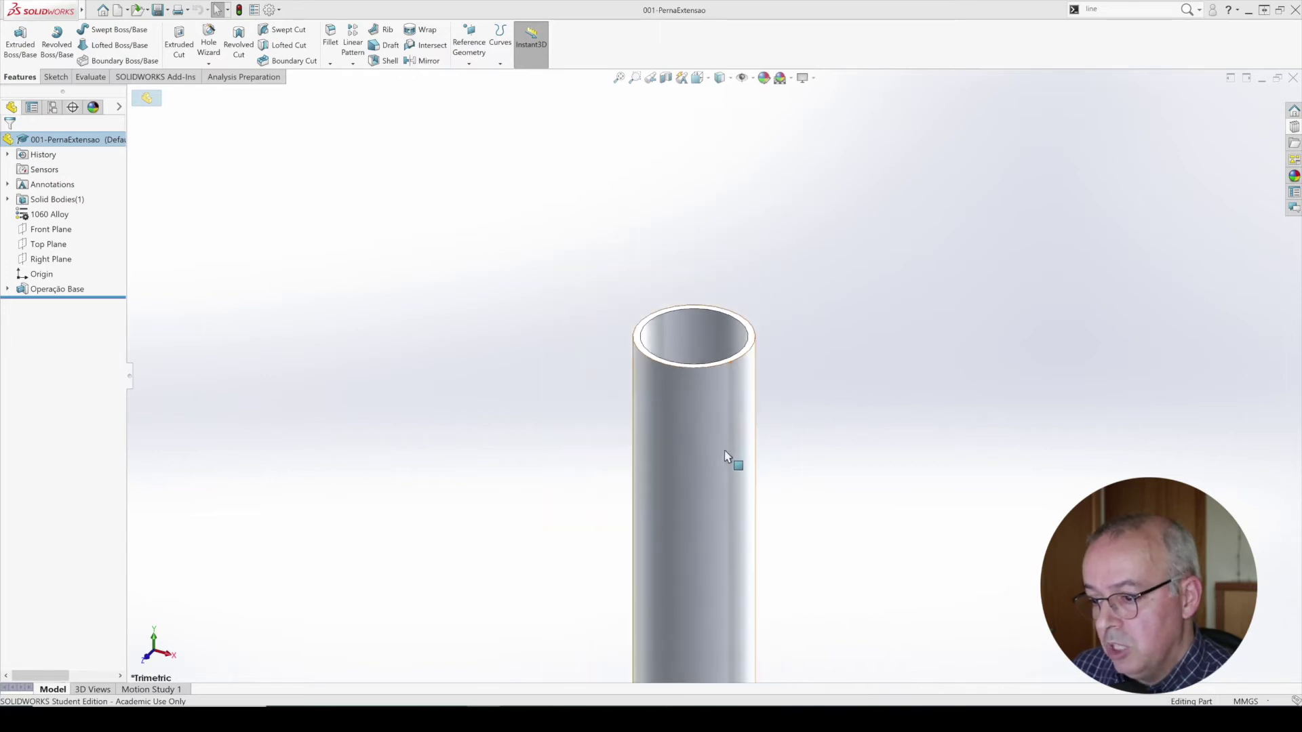
scroll(735, 456, up, 3)
scroll(721, 536, down, 2)
scroll(726, 516, down, 2)
scroll(728, 464, down, 2)
scroll(722, 456, up, 3)
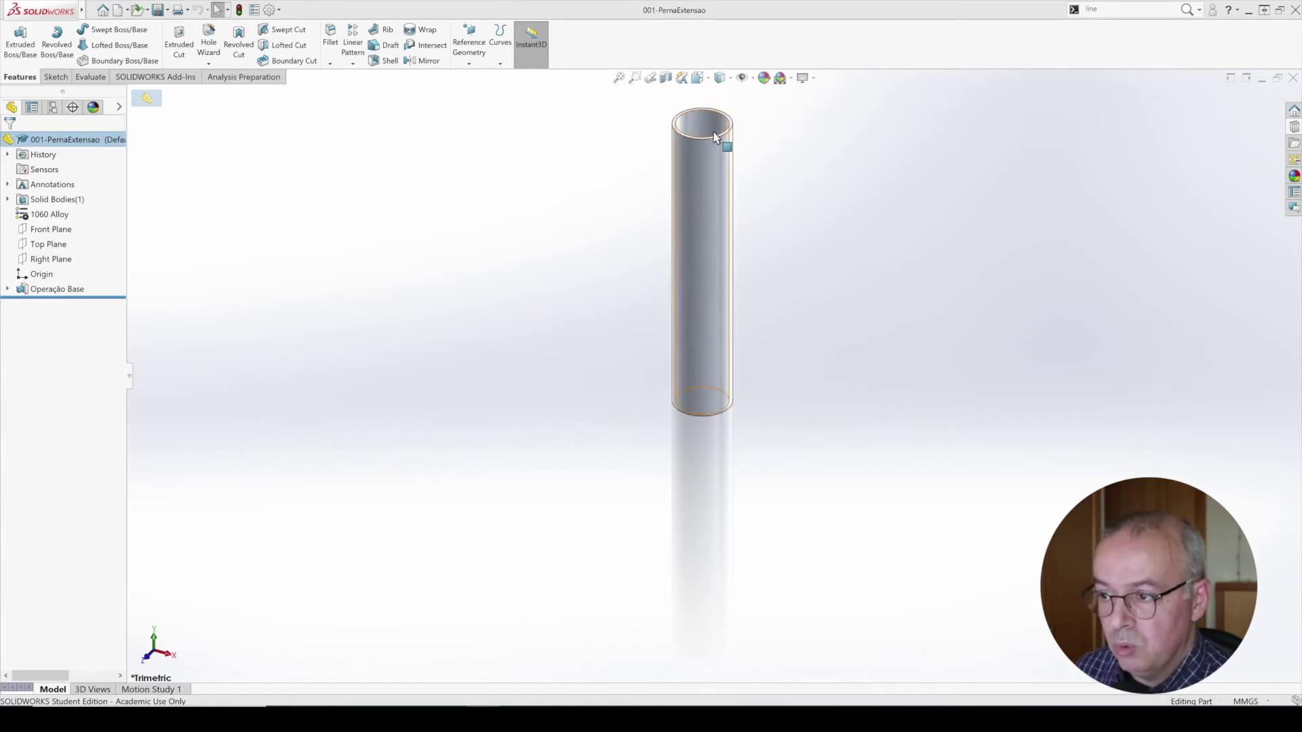
scroll(710, 130, down, 1)
scroll(709, 127, down, 1)
scroll(705, 156, down, 1)
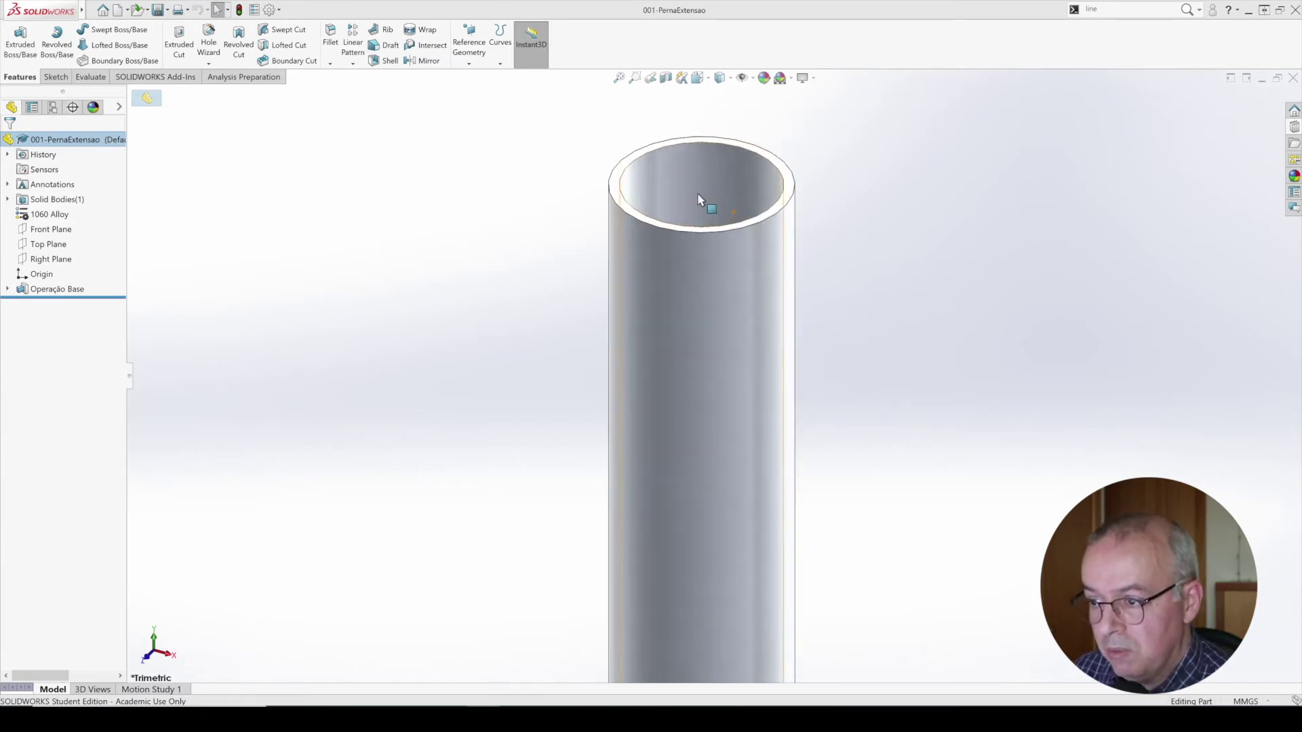
scroll(698, 194, down, 2)
scroll(745, 517, up, 1)
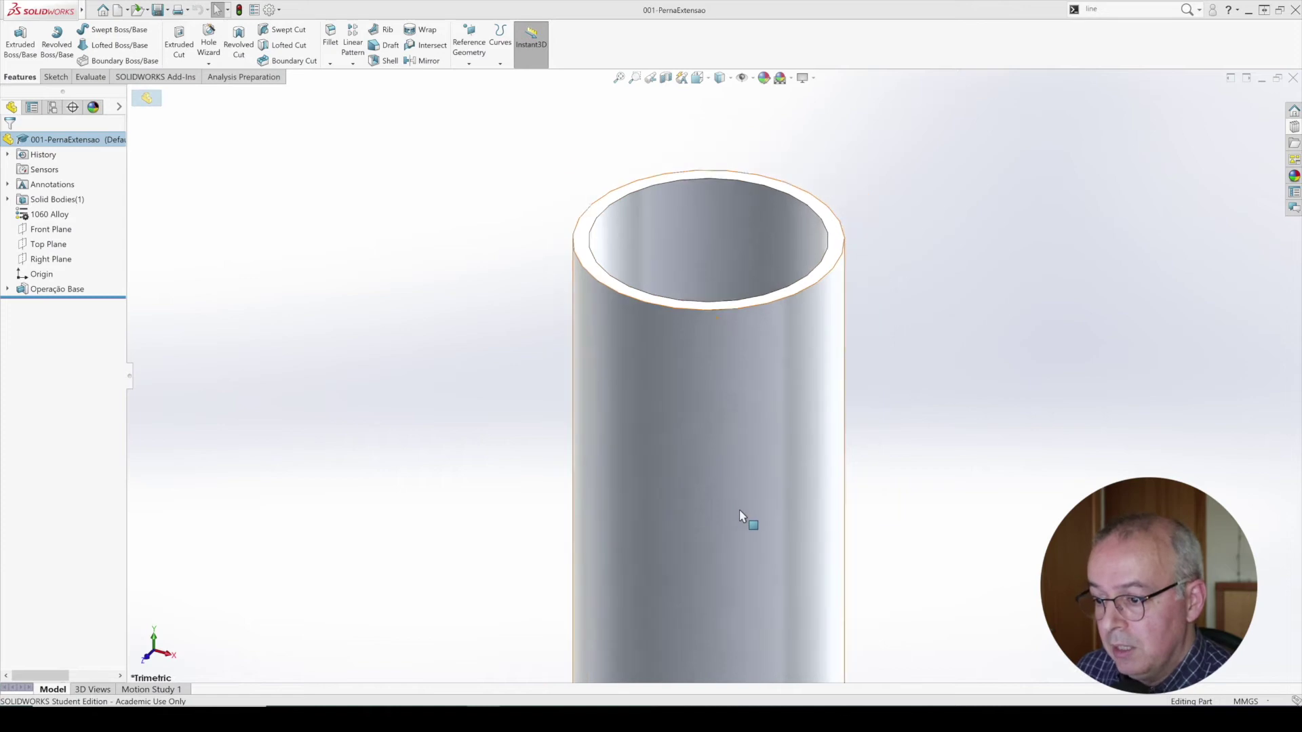
scroll(742, 516, up, 2)
scroll(742, 516, up, 2)
scroll(730, 596, down, 1)
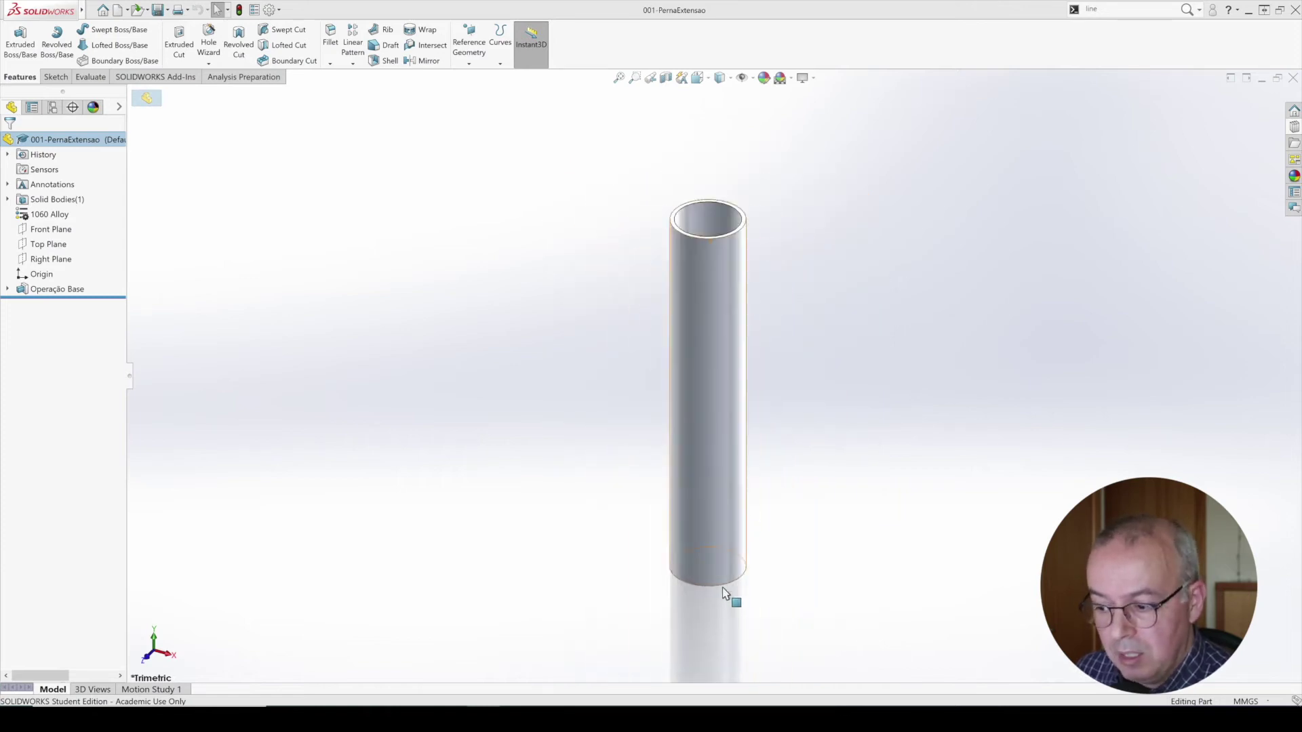
scroll(727, 576, down, 2)
scroll(710, 508, down, 2)
scroll(709, 499, down, 1)
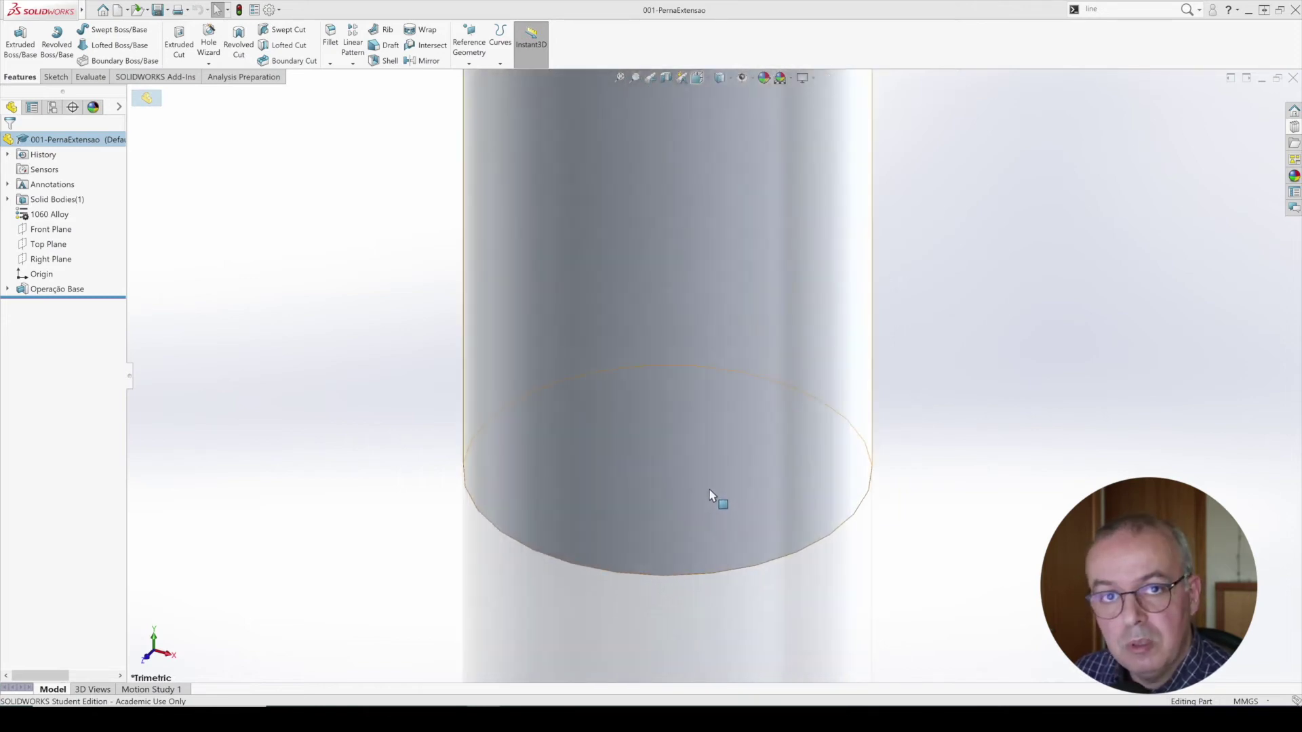
scroll(709, 494, up, 2)
scroll(709, 488, up, 1)
scroll(709, 407, up, 1)
scroll(709, 391, up, 1)
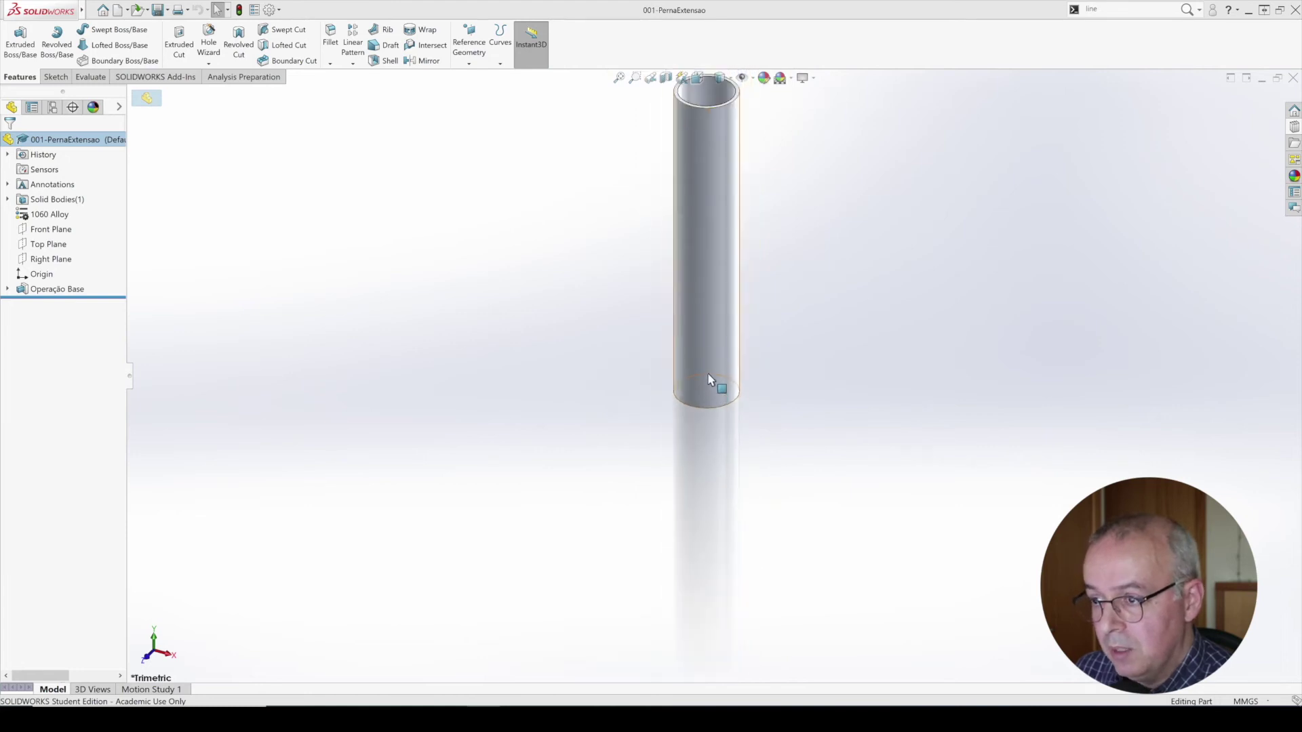
scroll(697, 109, down, 1)
scroll(705, 132, down, 1)
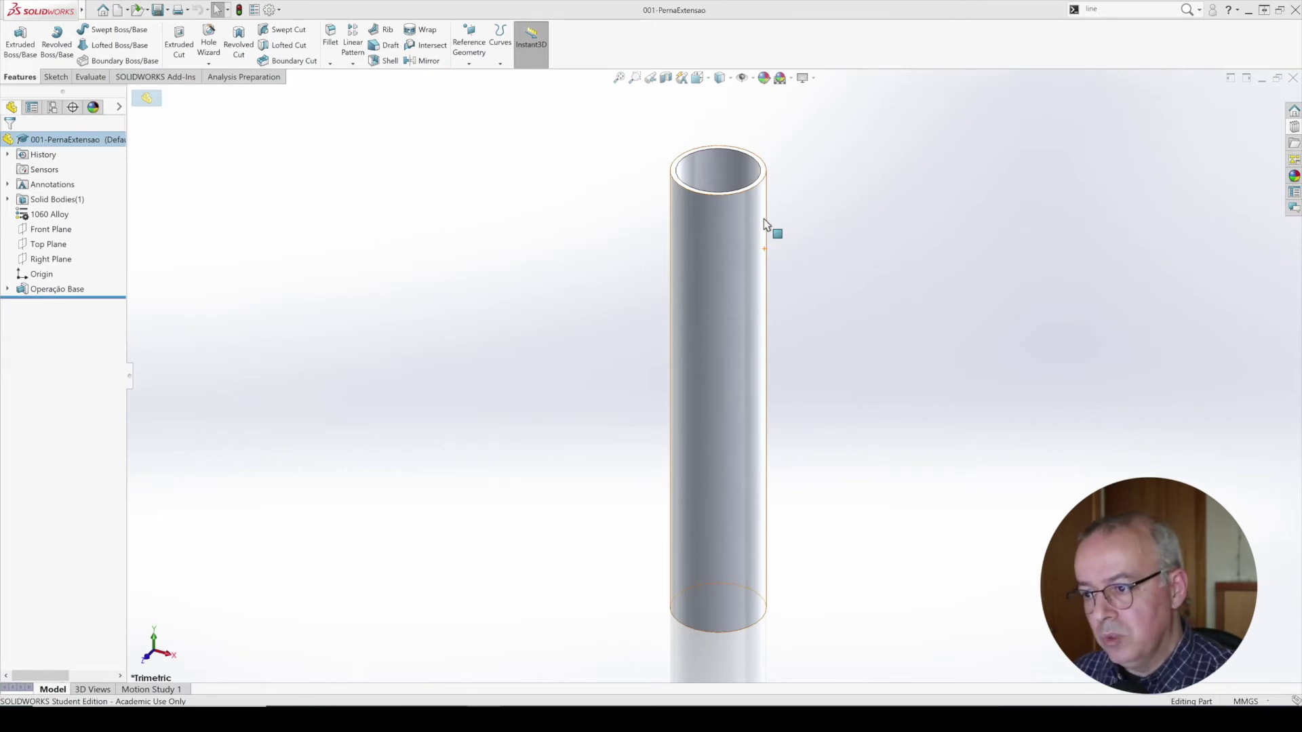
right_click(458, 262)
click(522, 224)
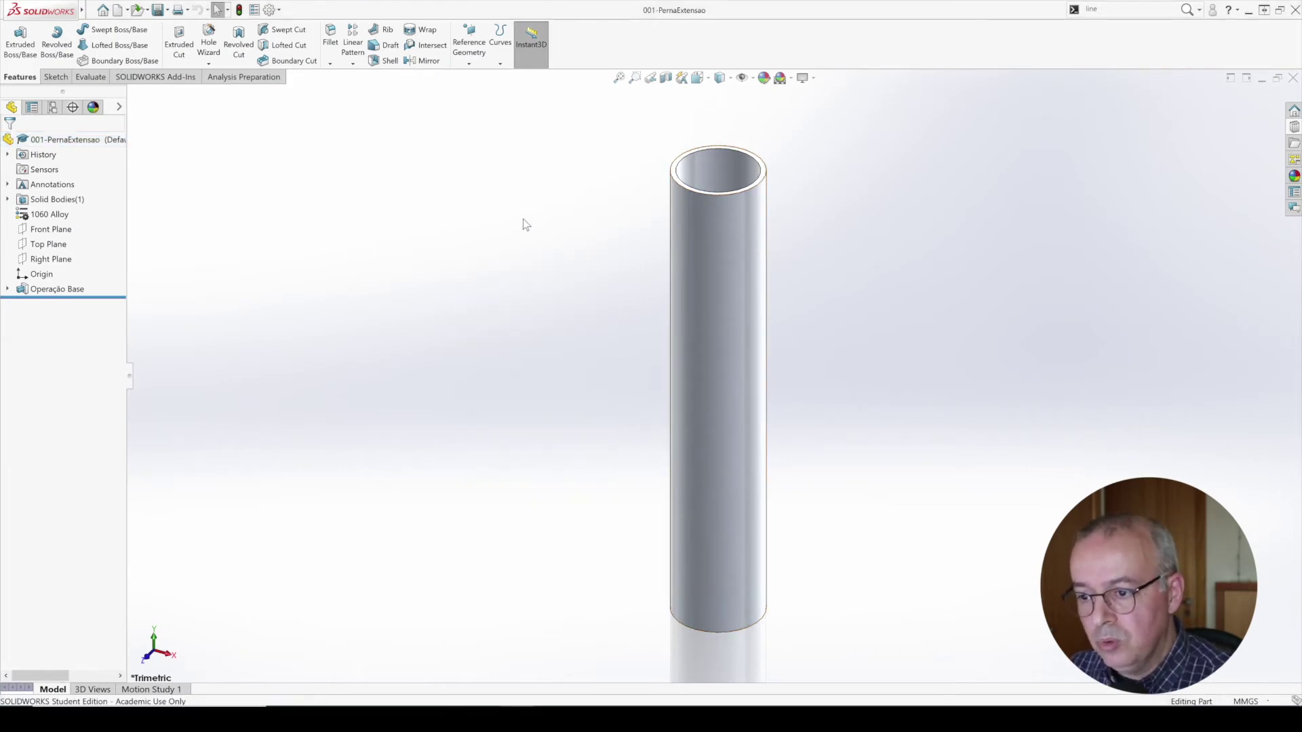
right_click(522, 224)
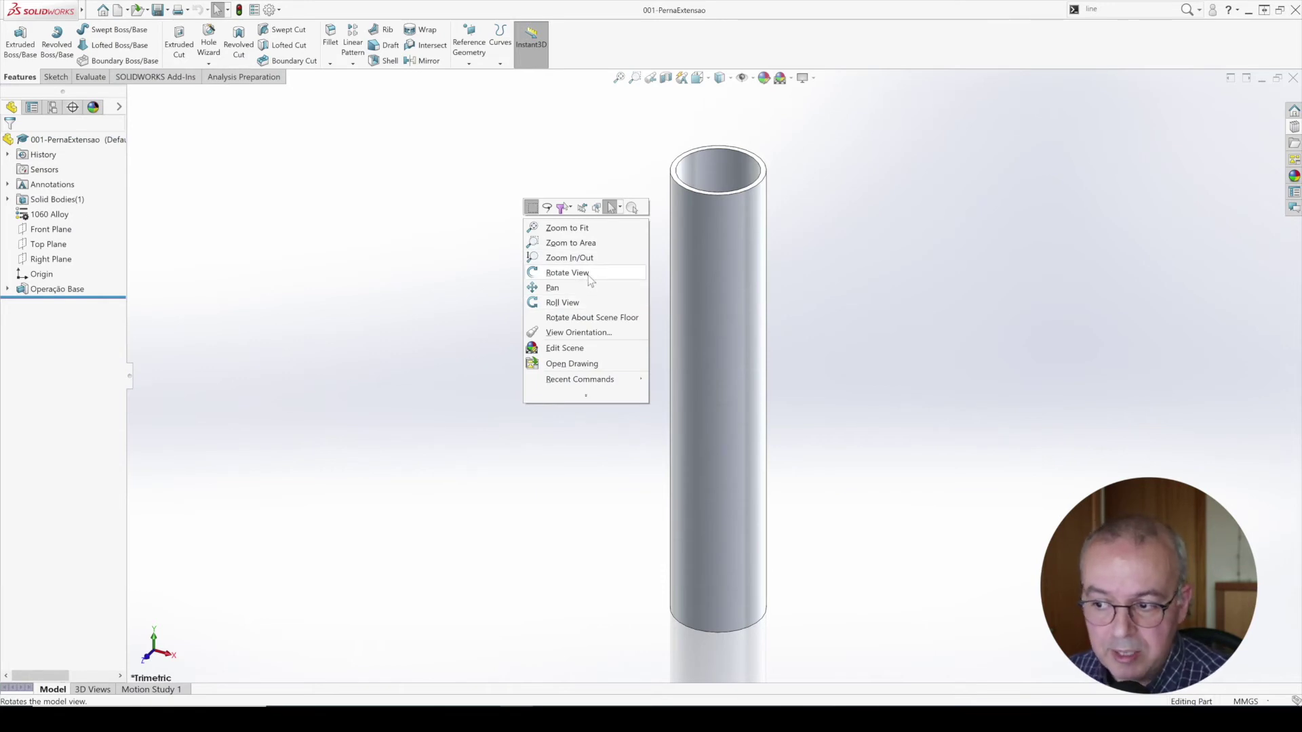
click(654, 282)
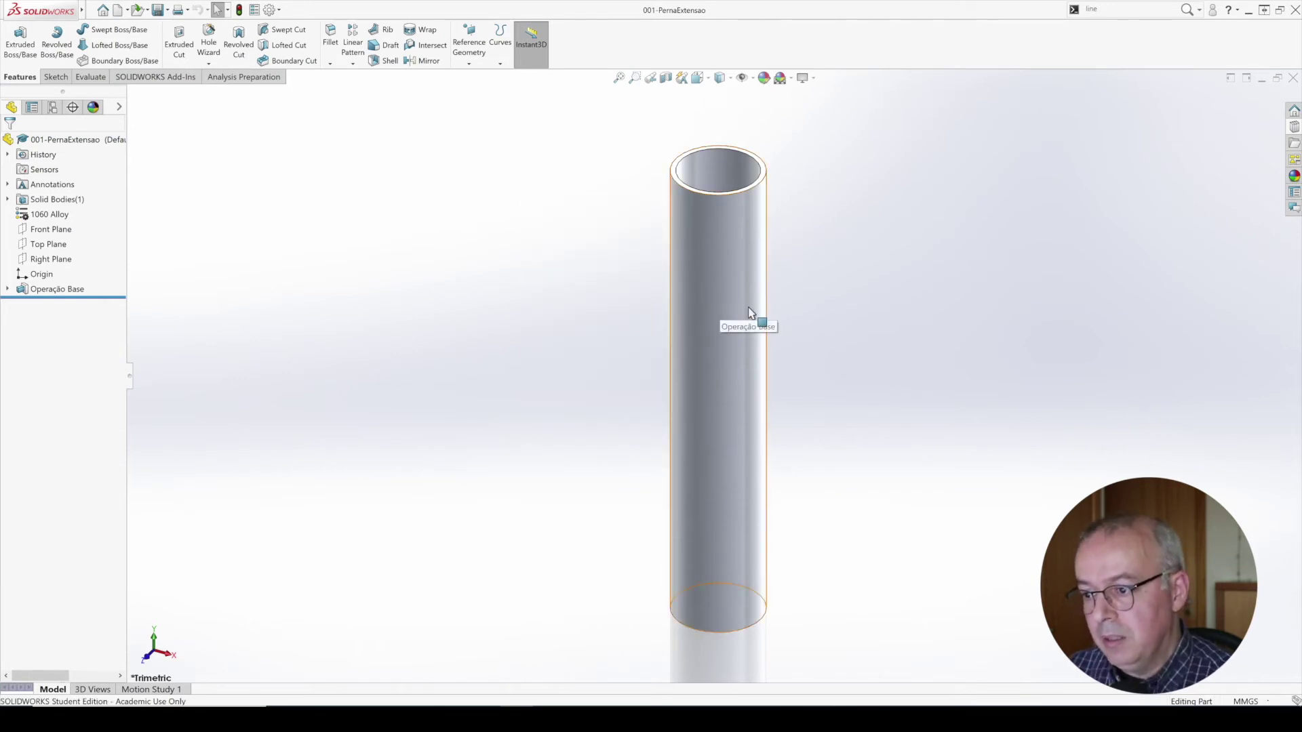
mouse_move(755, 319)
middle_down()
mouse_move(644, 363)
mouse_move(909, 305)
mouse_move(813, 369)
mouse_move(642, 373)
mouse_move(858, 462)
mouse_move(805, 465)
mouse_move(741, 393)
mouse_move(809, 412)
mouse_move(843, 526)
mouse_move(997, 494)
mouse_move(1066, 442)
mouse_move(715, 476)
mouse_move(651, 276)
mouse_move(822, 415)
mouse_move(1054, 347)
mouse_move(996, 429)
mouse_move(746, 465)
mouse_move(533, 240)
mouse_move(787, 351)
mouse_move(901, 430)
mouse_move(628, 395)
mouse_move(710, 320)
mouse_move(795, 407)
middle_up()
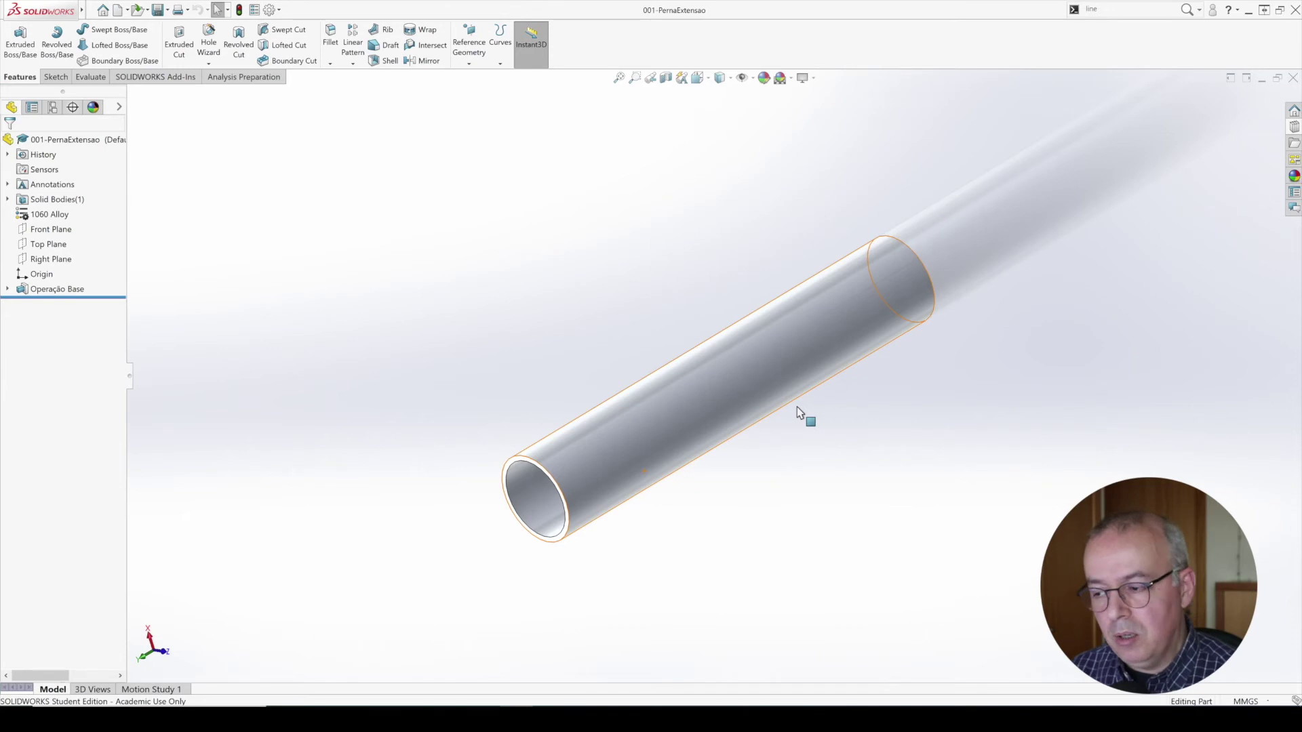
Step: Orbit the tube from side-on to upright to reveal its hollow end, shifting it right
middle_drag(792, 415, 514, 229)
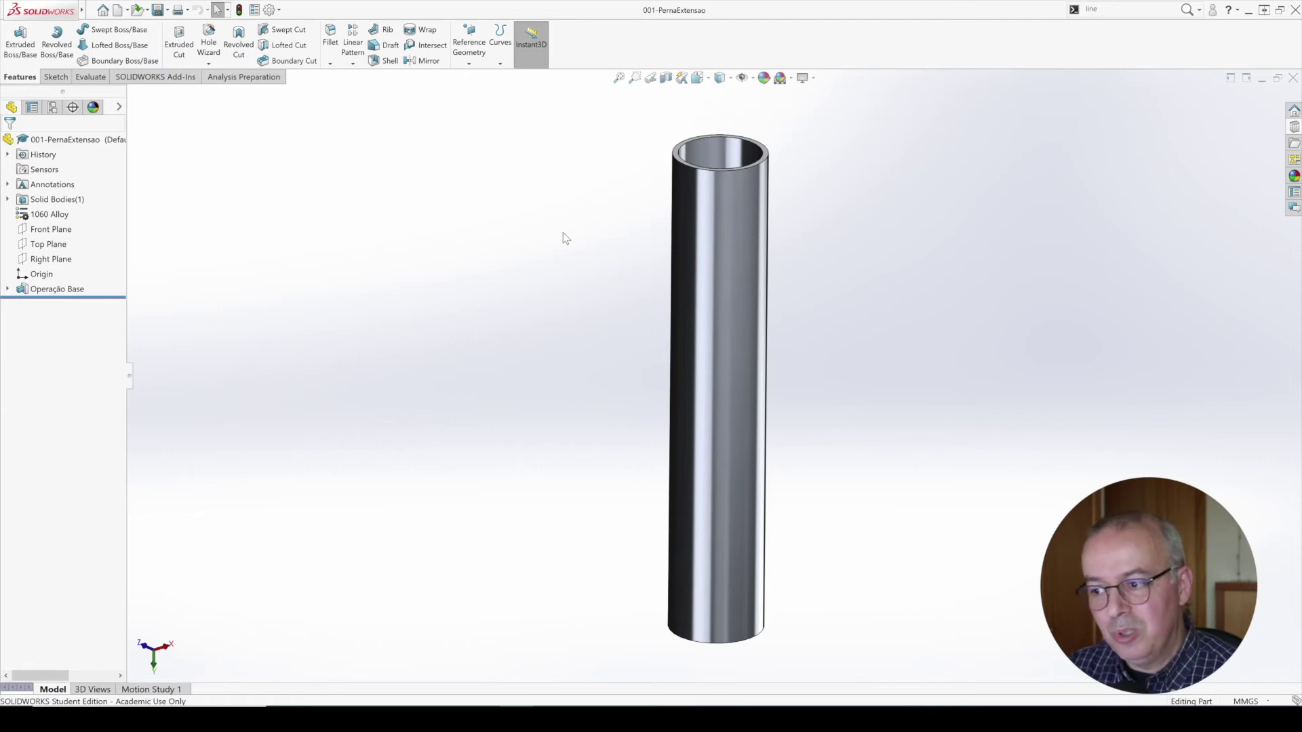
mouse_move(674, 261)
middle_down()
mouse_move(571, 182)
mouse_move(548, 198)
middle_up()
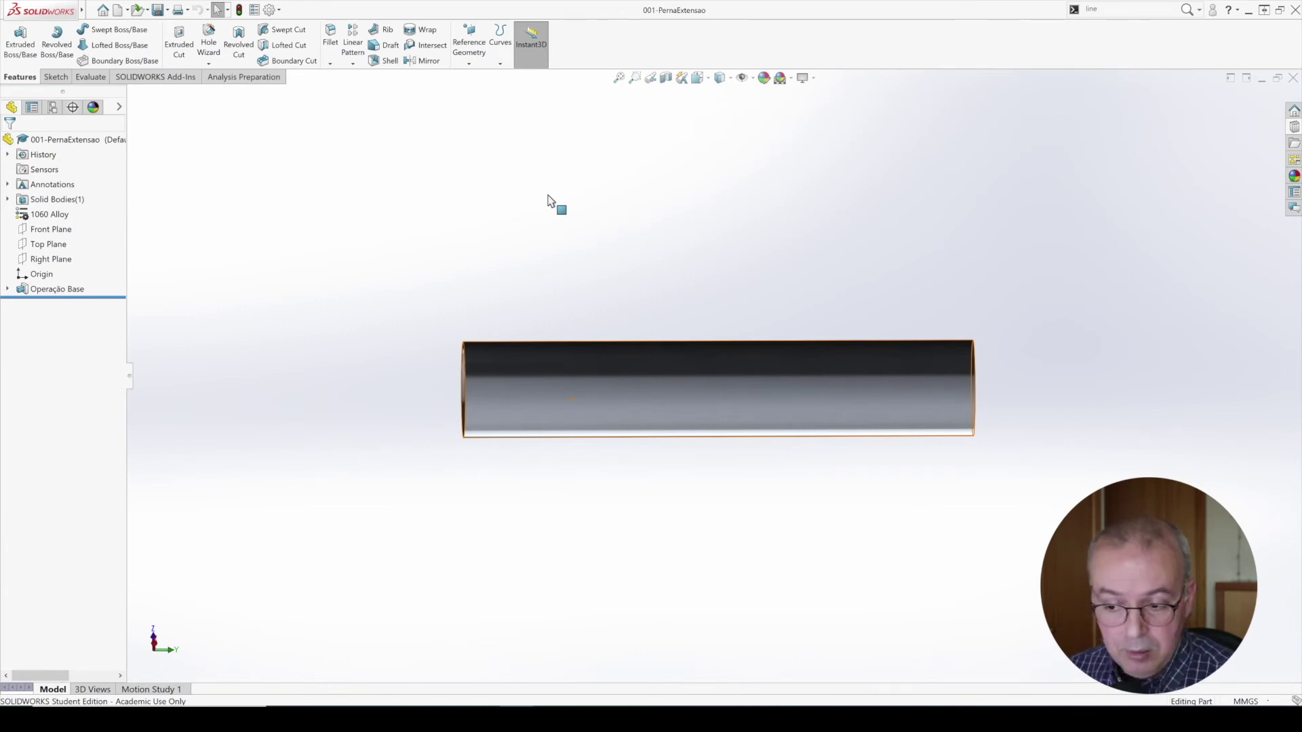
mouse_move(569, 404)
middle_down()
mouse_move(484, 571)
mouse_move(622, 514)
mouse_move(790, 540)
mouse_move(709, 472)
mouse_move(776, 465)
mouse_move(764, 526)
mouse_move(787, 497)
mouse_move(774, 496)
mouse_move(764, 454)
mouse_move(747, 508)
middle_up()
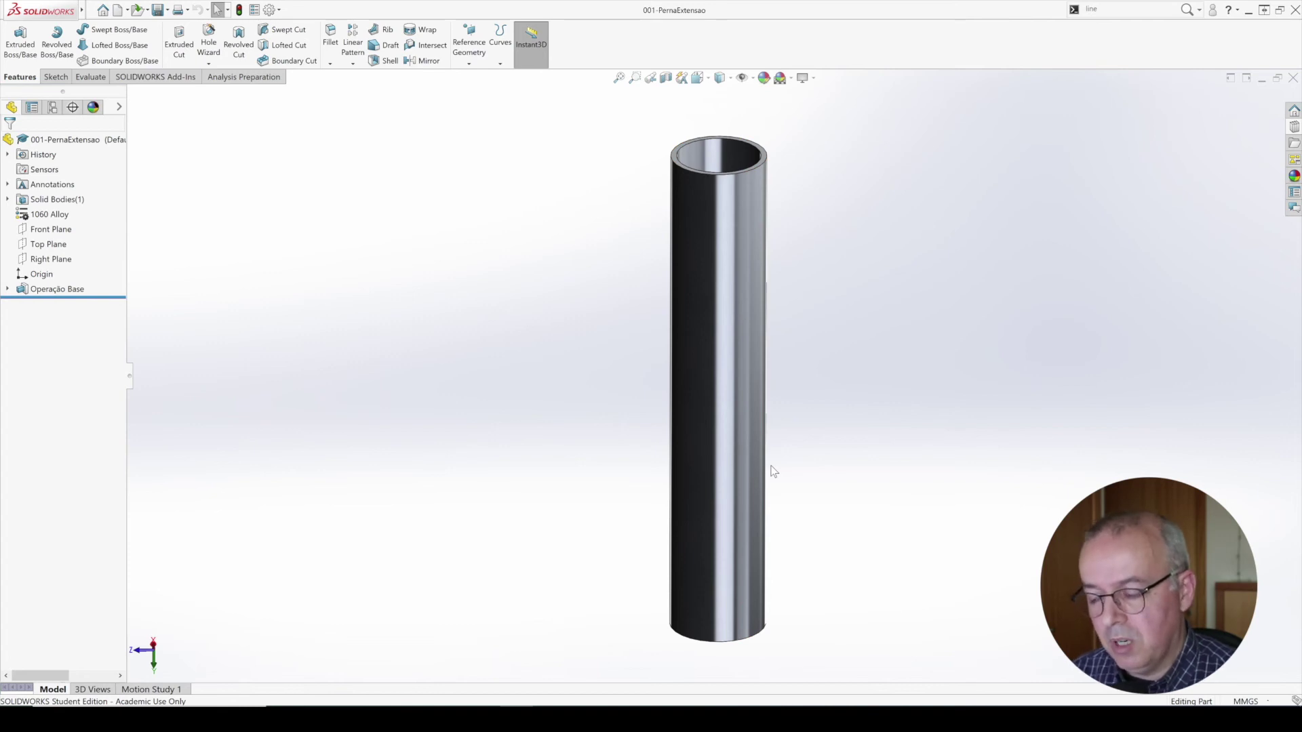
mouse_move(809, 411)
ctrl+middle_down()
mouse_move(430, 404)
mouse_move(1020, 393)
mouse_move(334, 404)
mouse_move(1011, 424)
mouse_move(520, 424)
mouse_move(982, 427)
mouse_move(578, 415)
ctrl+middle_up()
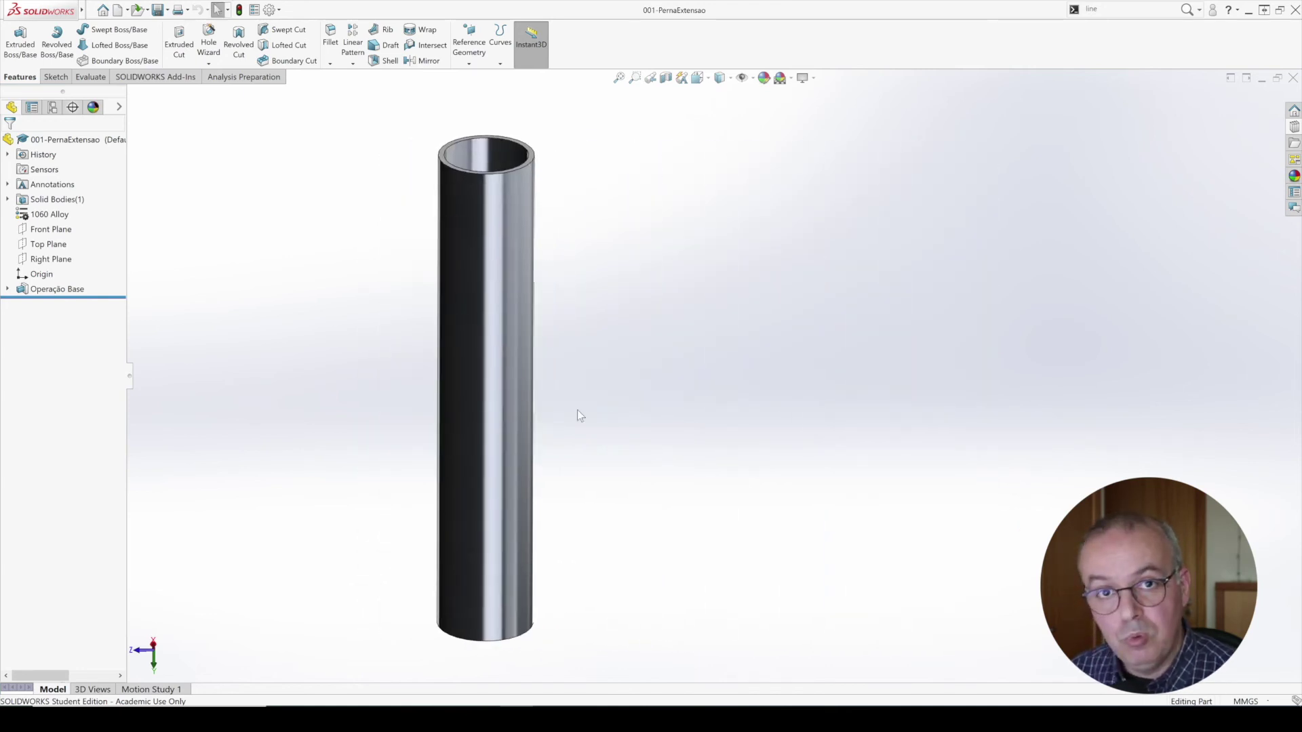
Step: Pan the tube left and back toward centre, then orbit it to a tilted diagonal
mouse_move(576, 416)
ctrl+middle_down()
mouse_move(959, 421)
mouse_move(683, 416)
mouse_move(935, 410)
ctrl+middle_up()
mouse_move(935, 410)
ctrl+middle_down()
mouse_move(492, 405)
mouse_move(780, 406)
ctrl+middle_up()
ctrl+middle_drag(779, 406, 604, 408)
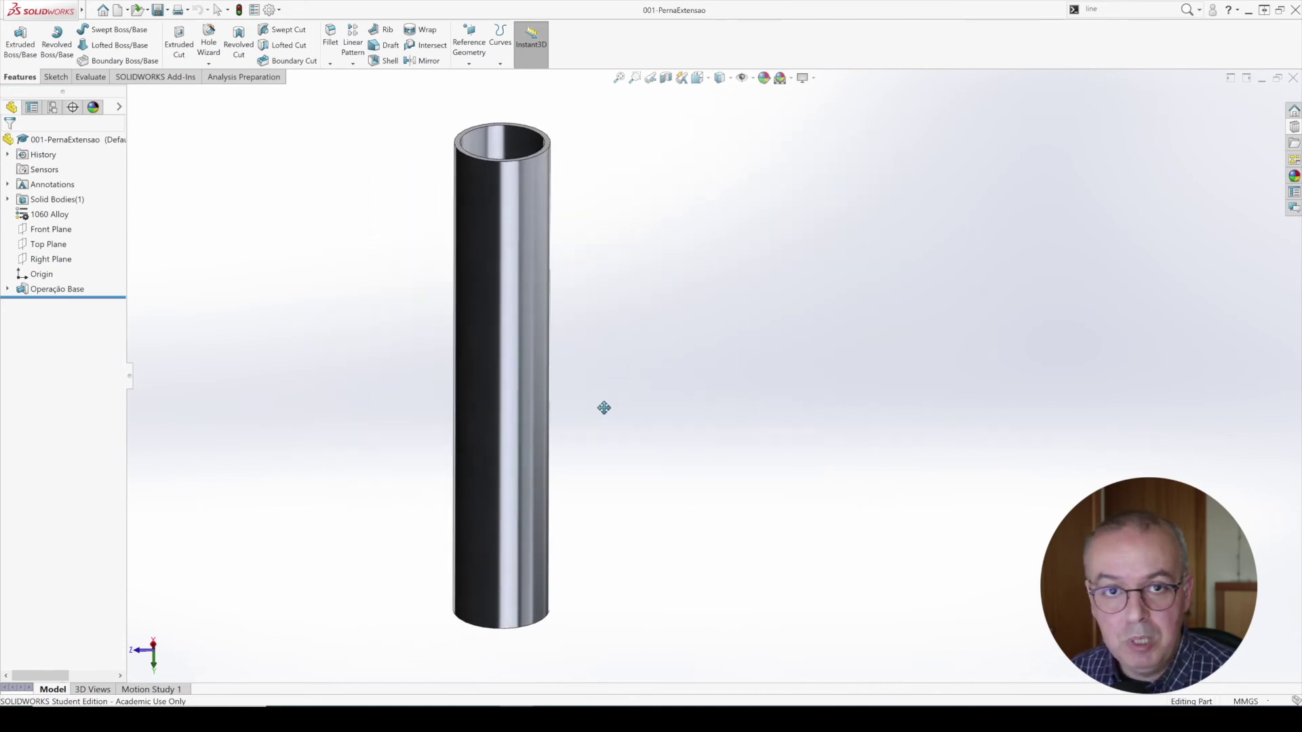
mouse_move(594, 403)
ctrl+middle_down()
mouse_move(988, 398)
mouse_move(334, 387)
mouse_move(791, 408)
mouse_move(909, 398)
ctrl+middle_up()
mouse_move(882, 293)
middle_down()
mouse_move(872, 311)
mouse_move(654, 384)
mouse_move(843, 232)
mouse_move(811, 423)
mouse_move(712, 276)
mouse_move(924, 328)
mouse_move(962, 541)
mouse_move(551, 264)
middle_up()
right_click(552, 264)
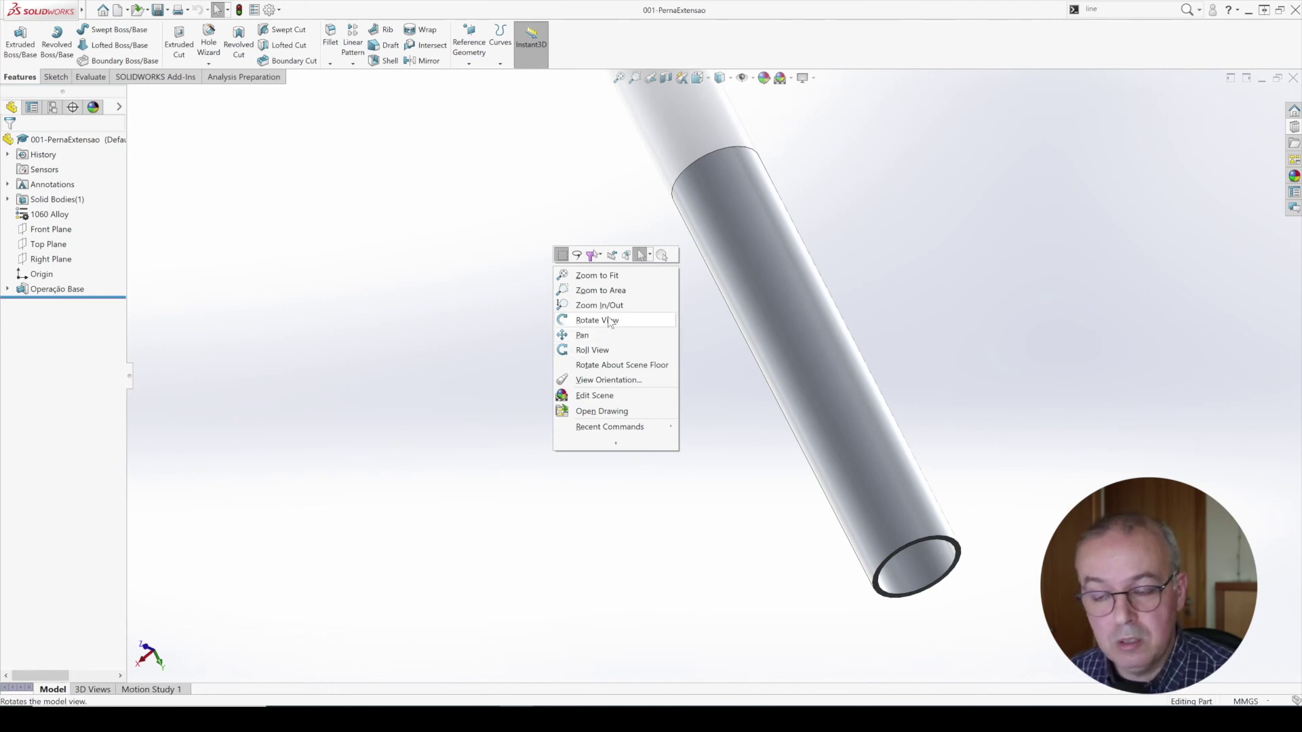
key(Escape)
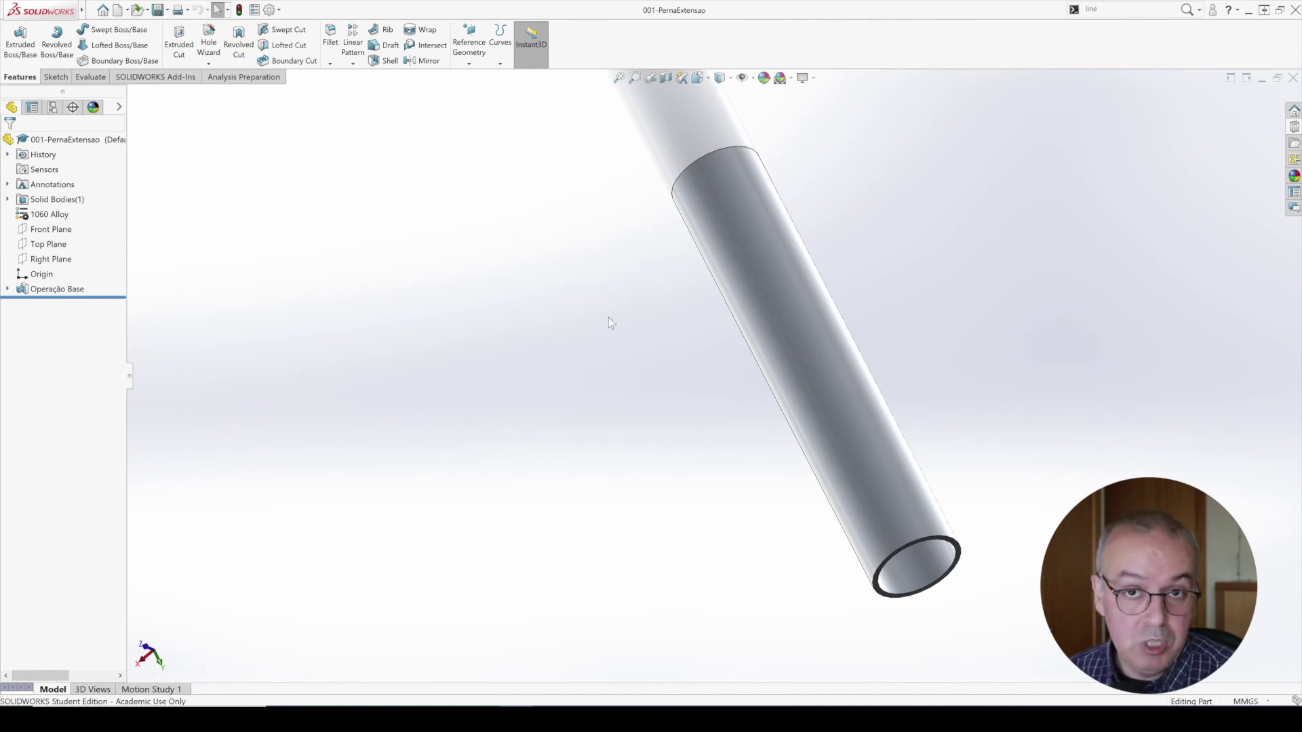
Step: Orbit the tube to a near-vertical orientation with Rotate View
right_click(518, 273)
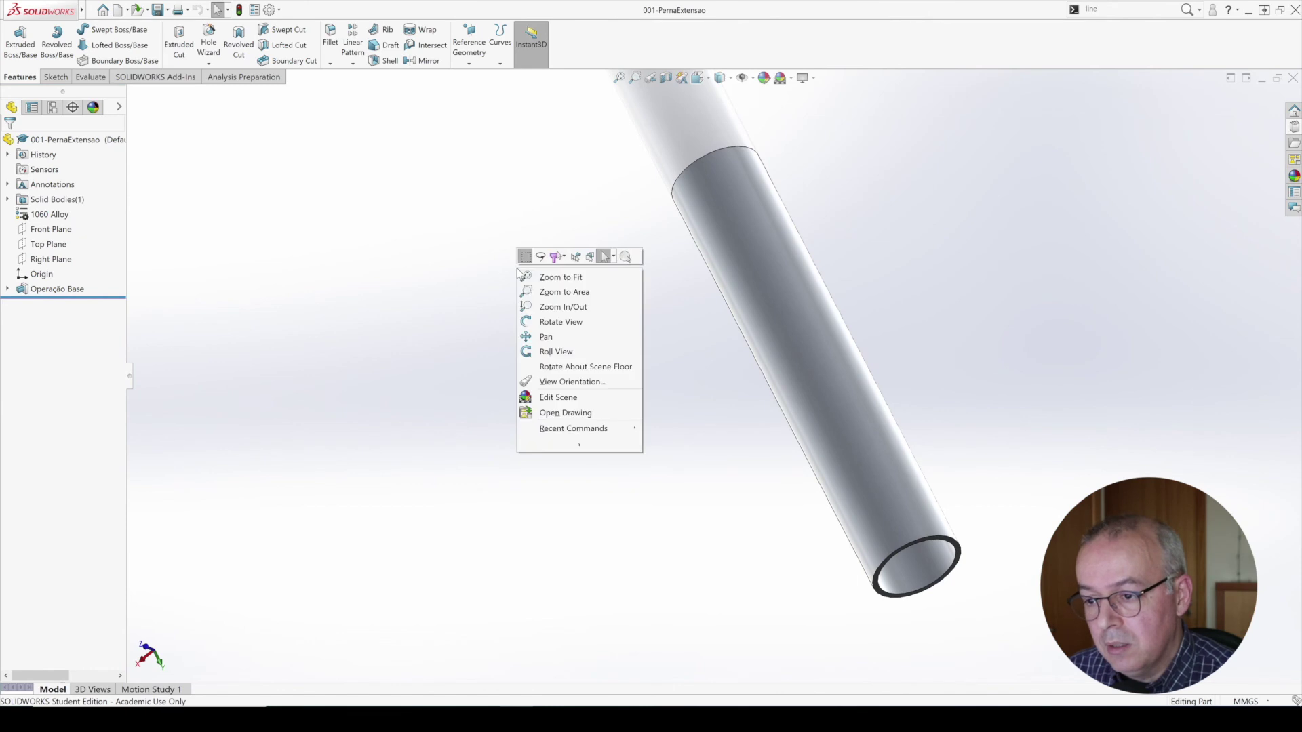
click(598, 256)
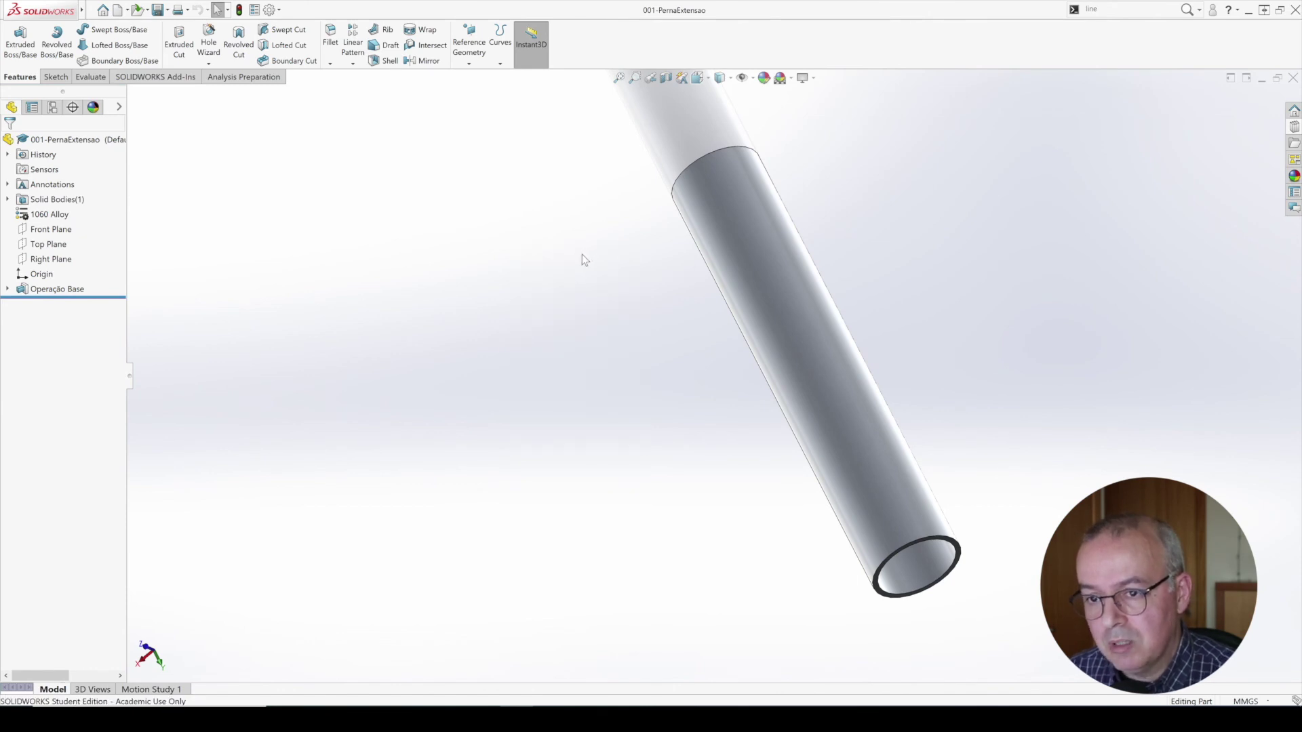
right_click(571, 273)
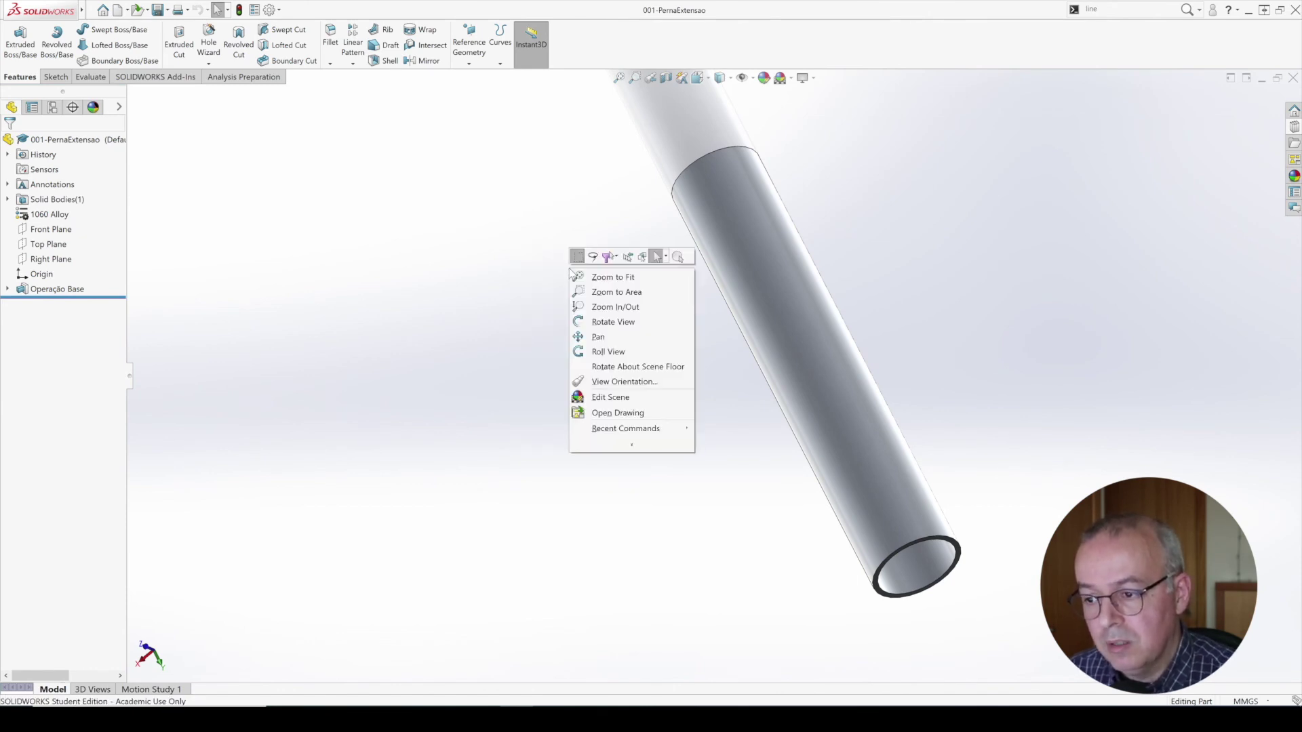
click(721, 246)
right_click(748, 228)
click(515, 282)
right_click(514, 279)
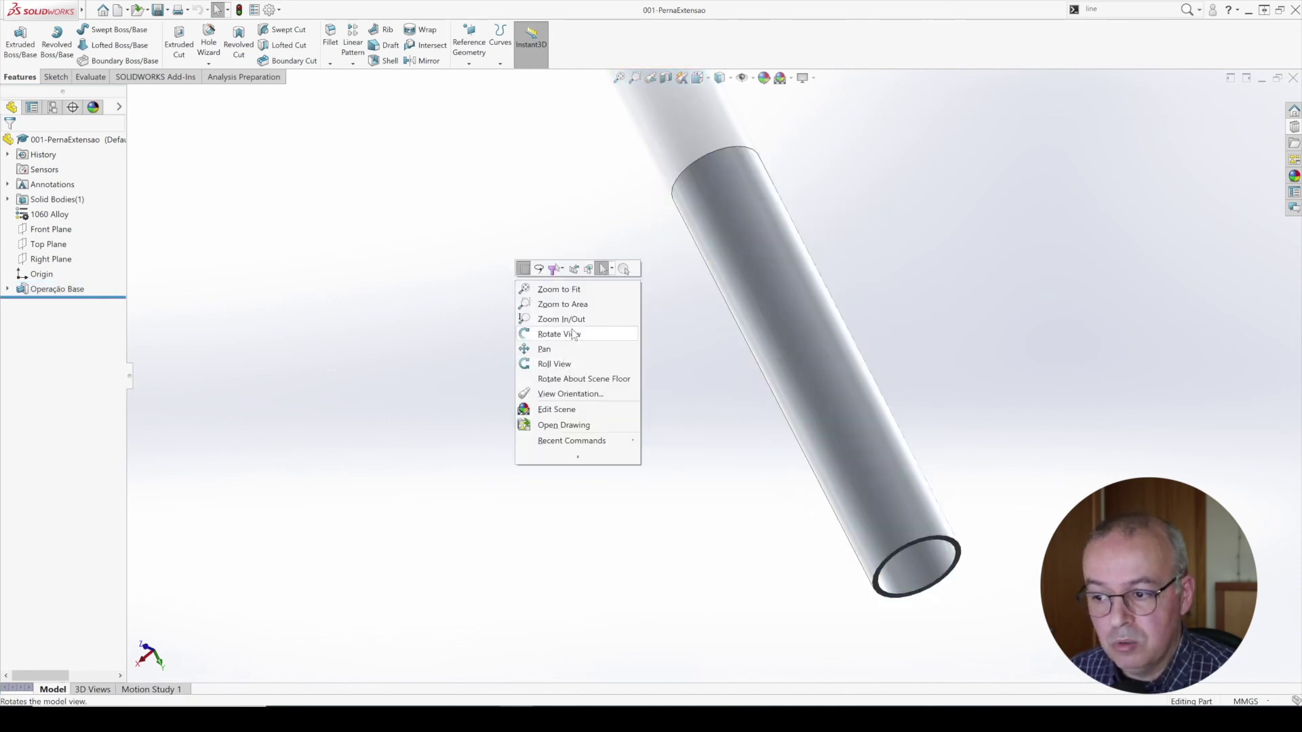
click(573, 334)
mouse_move(572, 328)
mouse_down()
mouse_move(799, 290)
mouse_move(779, 288)
mouse_up()
Step: Zoom the tube out and back in, then orbit it to a shallow diagonal
right_click(516, 252)
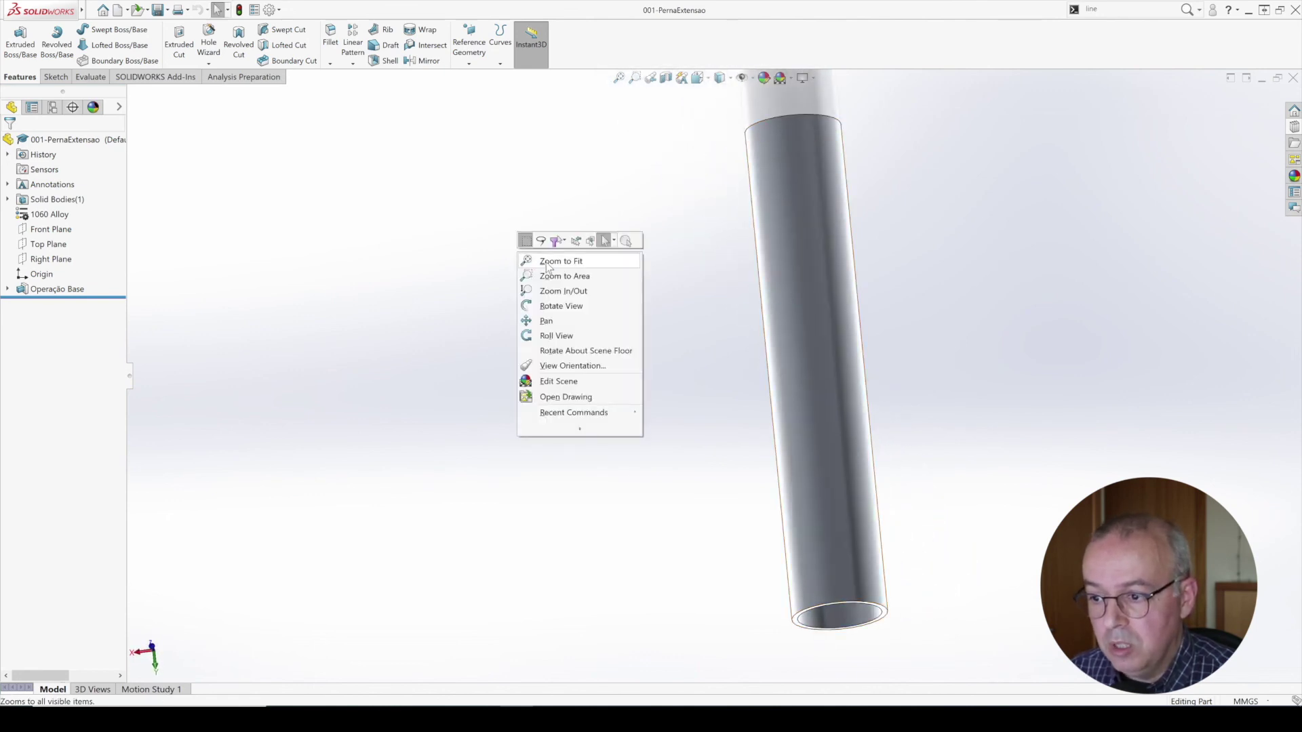
click(578, 292)
mouse_move(770, 322)
mouse_down()
mouse_move(802, 360)
mouse_move(790, 303)
mouse_move(804, 322)
mouse_up()
right_click(522, 290)
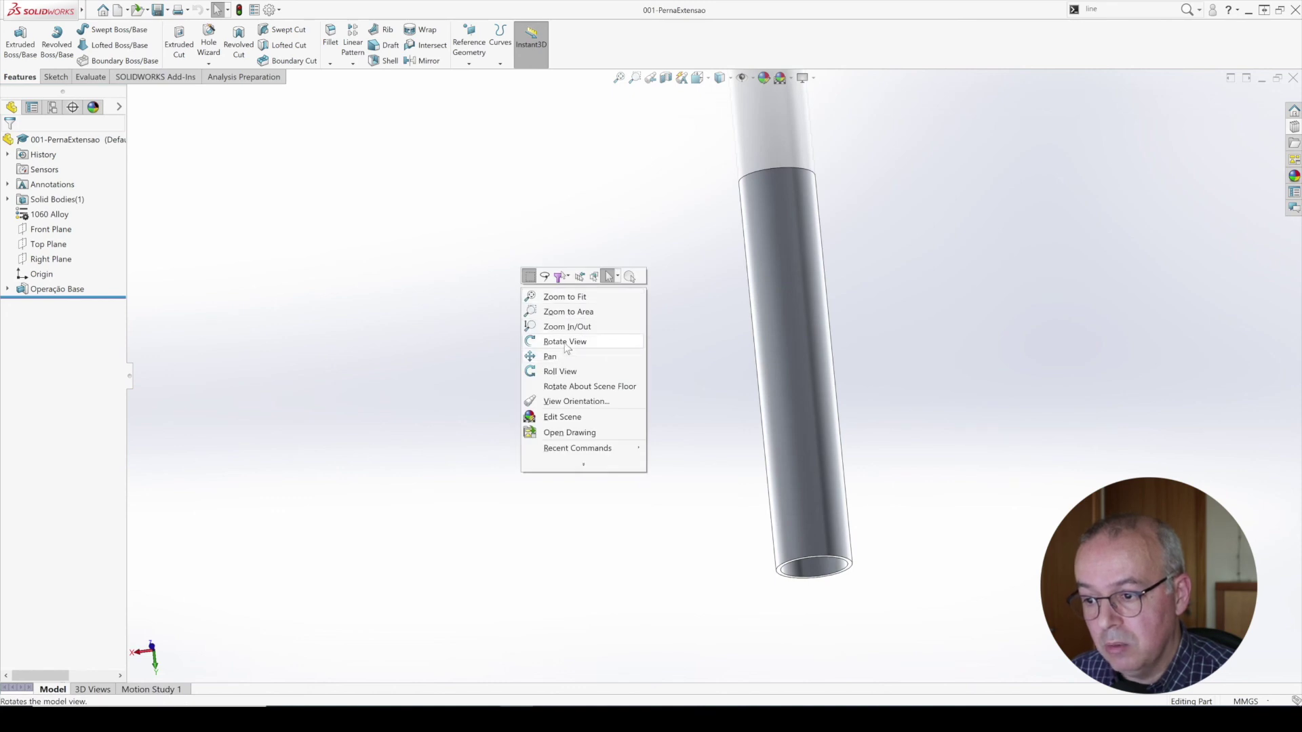
click(565, 341)
mouse_move(656, 325)
mouse_down()
mouse_move(671, 378)
mouse_move(771, 297)
mouse_move(654, 290)
mouse_move(712, 371)
mouse_move(596, 297)
mouse_up()
key(Escape)
Step: Pan the tube up and to the left in the view
right_click(503, 272)
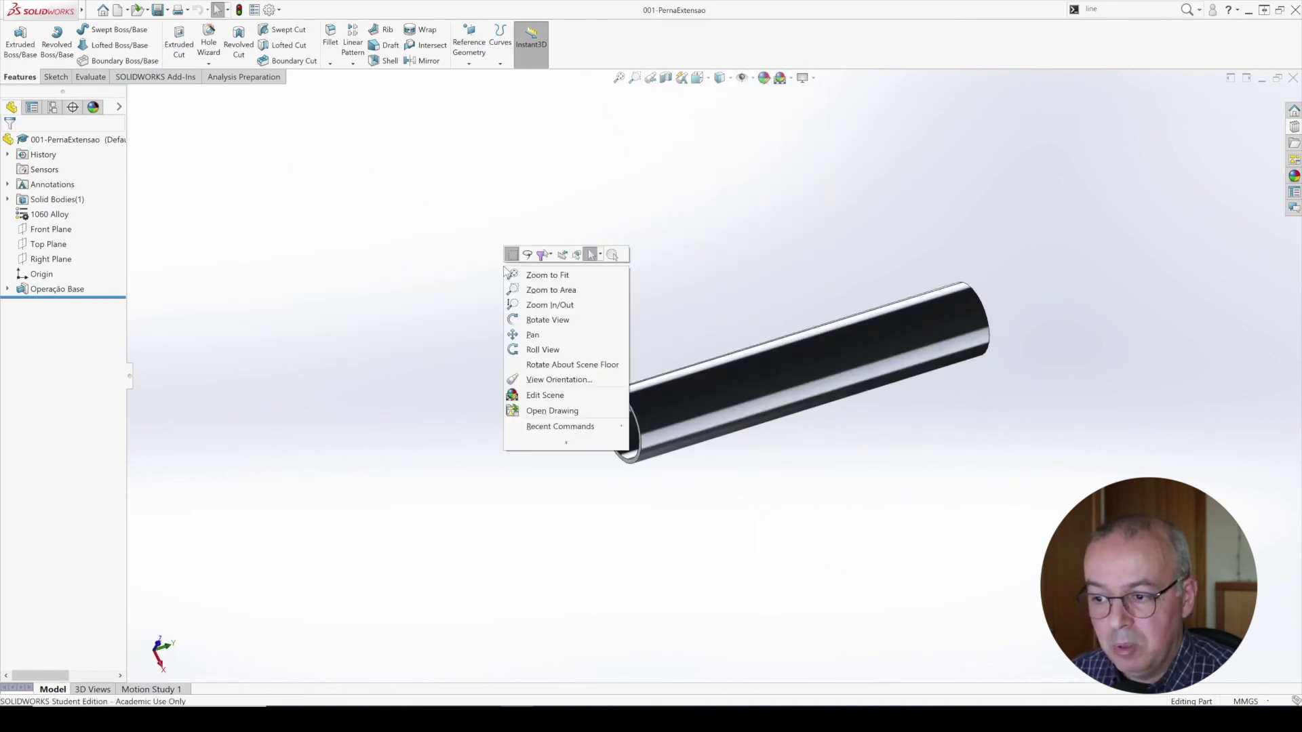
key(Escape)
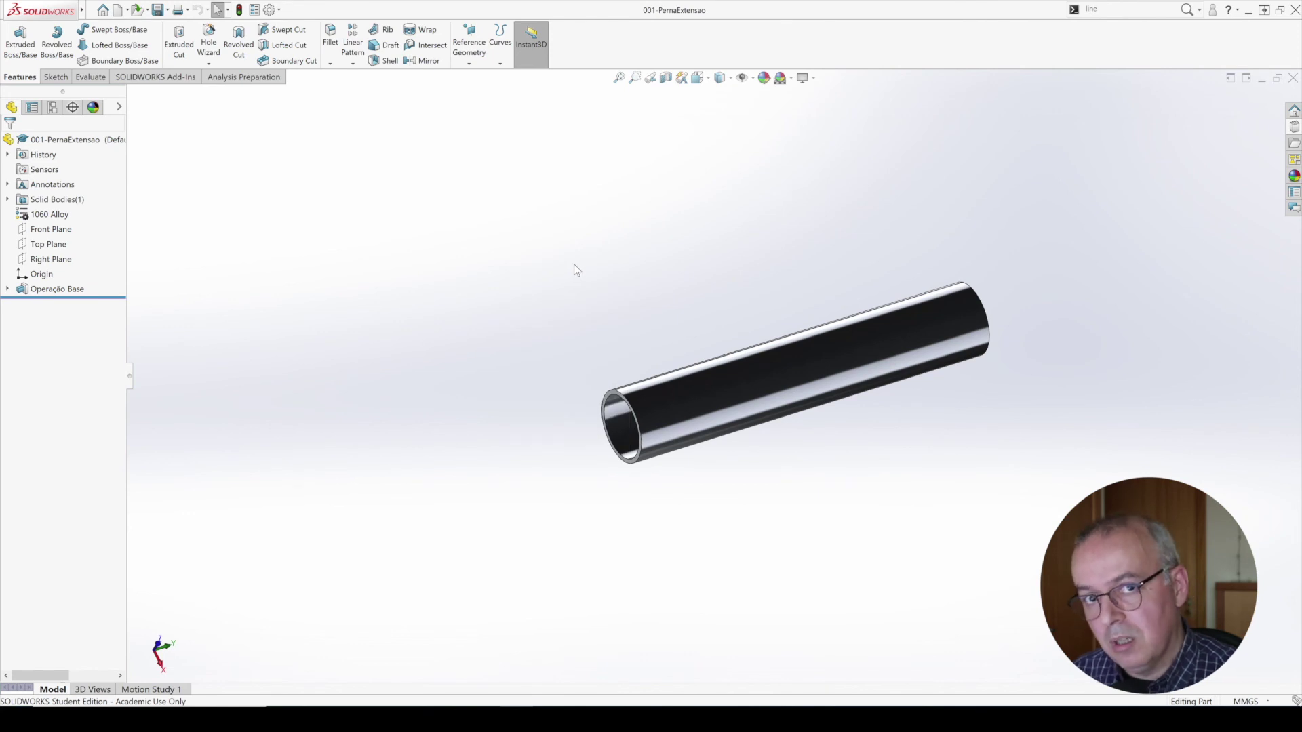
right_click(541, 257)
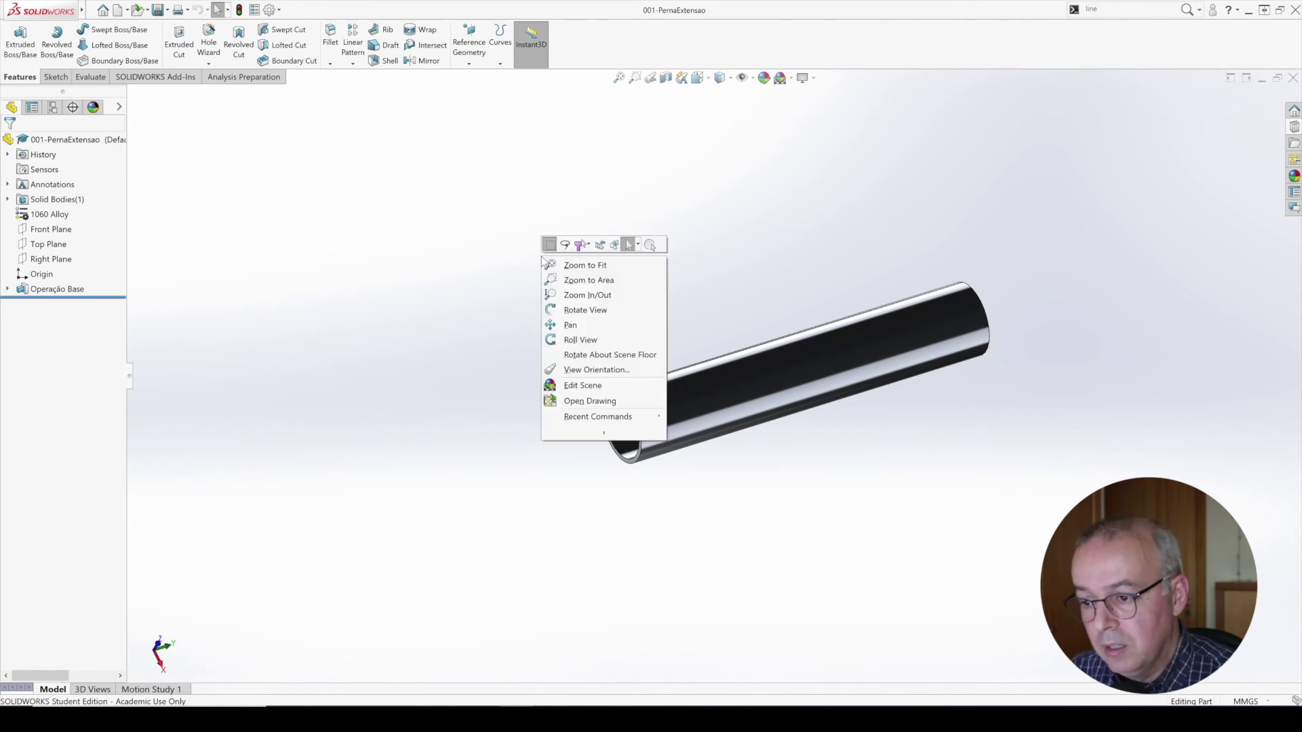
click(576, 325)
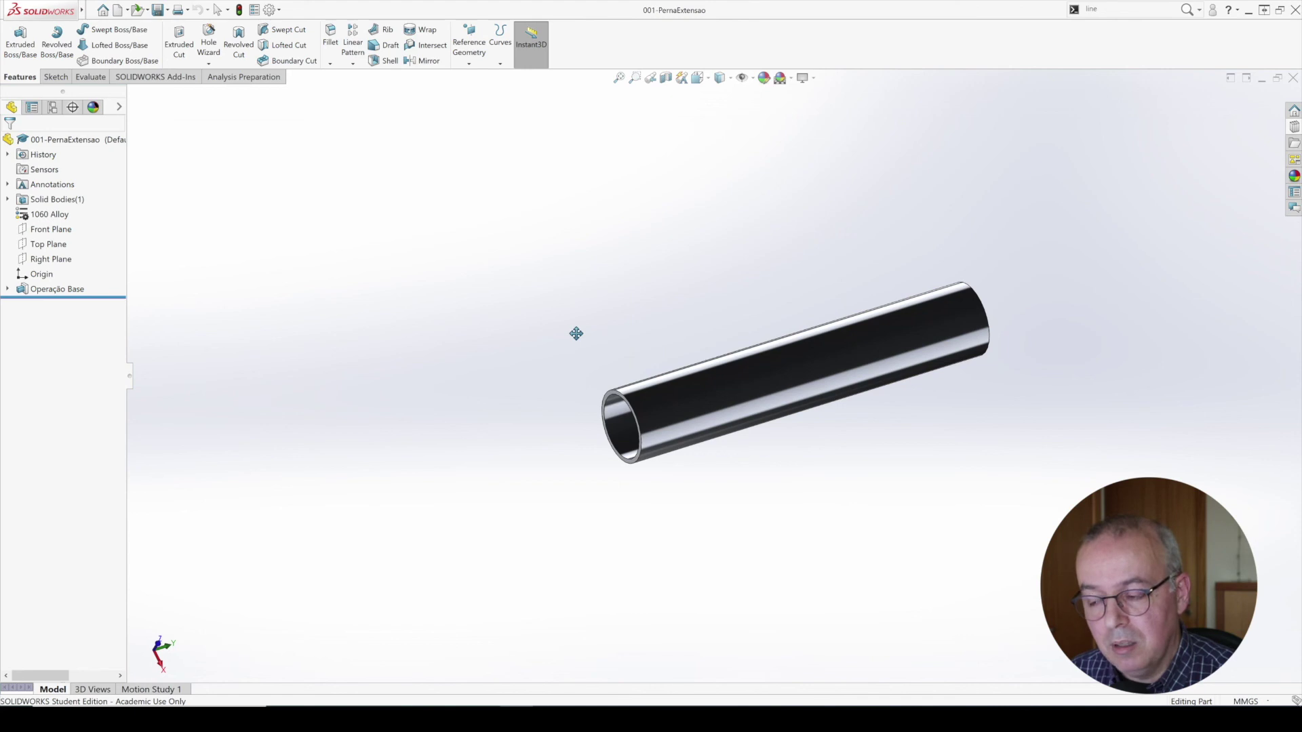
mouse_move(681, 315)
mouse_down()
mouse_move(430, 299)
mouse_move(738, 284)
mouse_move(526, 357)
mouse_move(491, 242)
mouse_move(599, 317)
mouse_up()
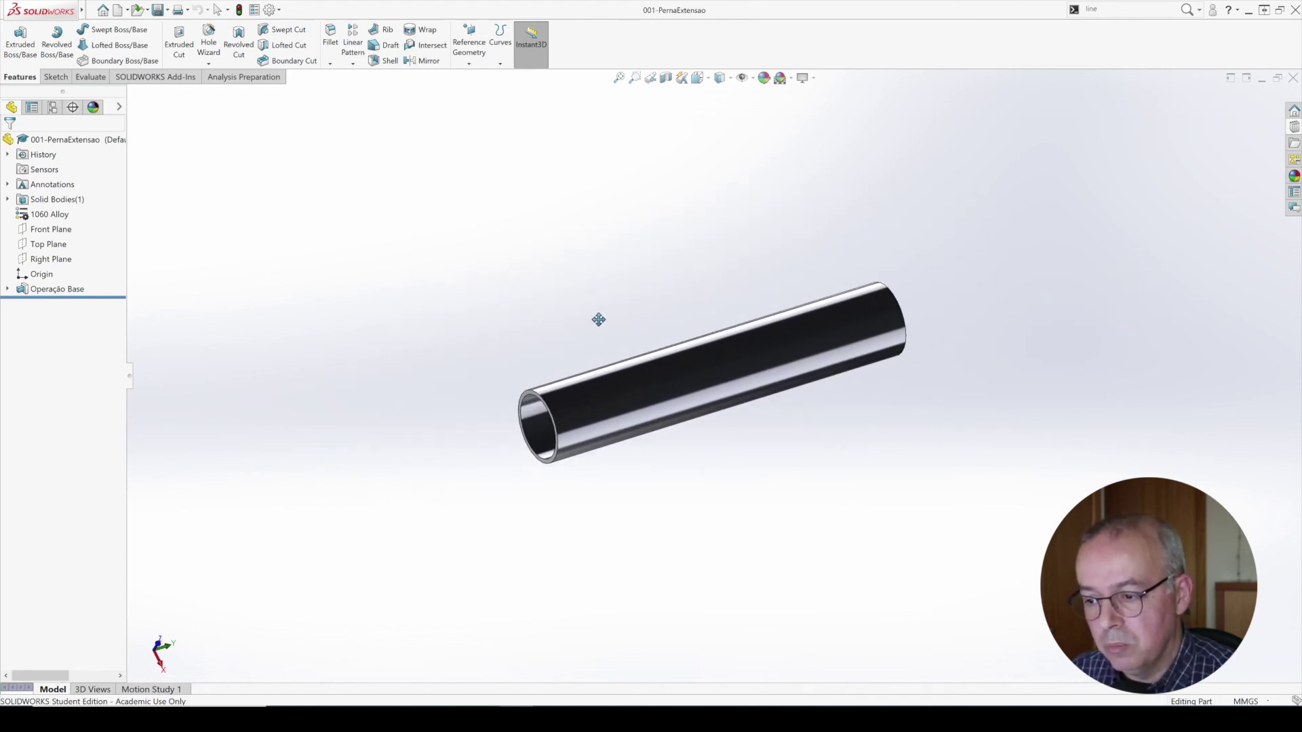